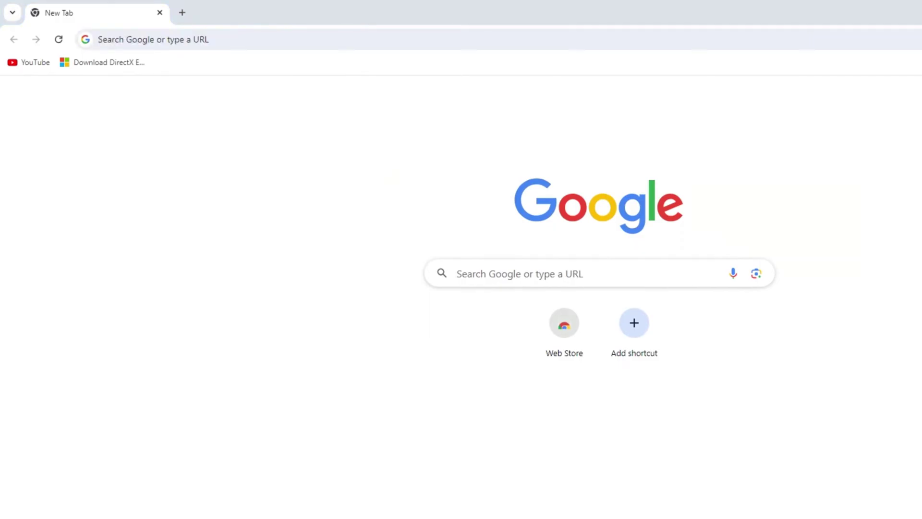
Search the web for status.riotgames and open the Riot Games Service Status result.
{"action": "left_click", "coordinate": [132, 40]}
{"action": "type", "text": "status.rio"}
{"action": "key", "text": "Down"}
{"action": "key", "text": "Down"}
{"action": "key", "text": "Return"}
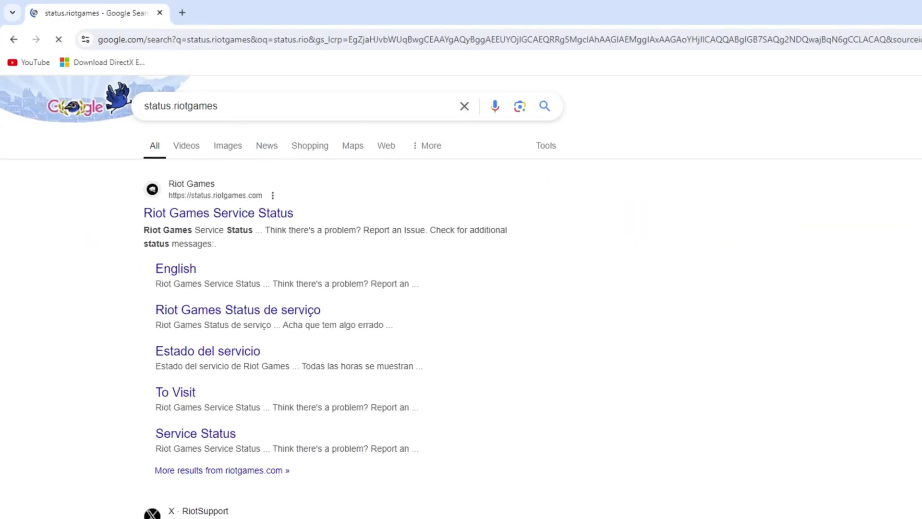
{"action": "left_click", "coordinate": [220, 203]}
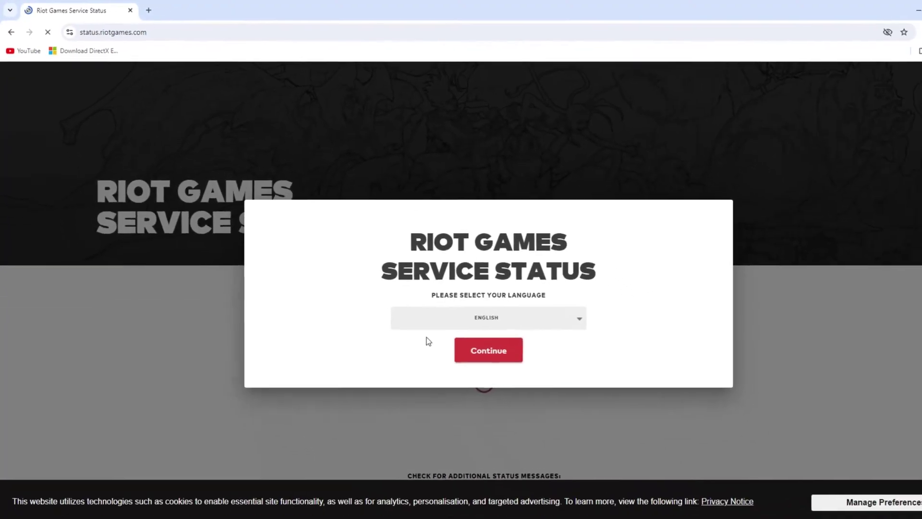
Switch the status site's language to English and scroll down to the game tiles.
{"action": "left_click", "coordinate": [529, 317]}
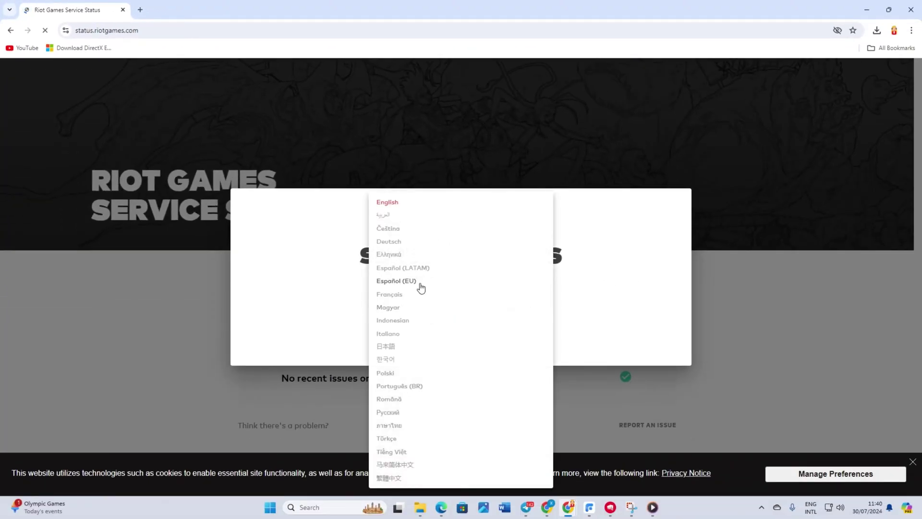
{"action": "left_click", "coordinate": [377, 203]}
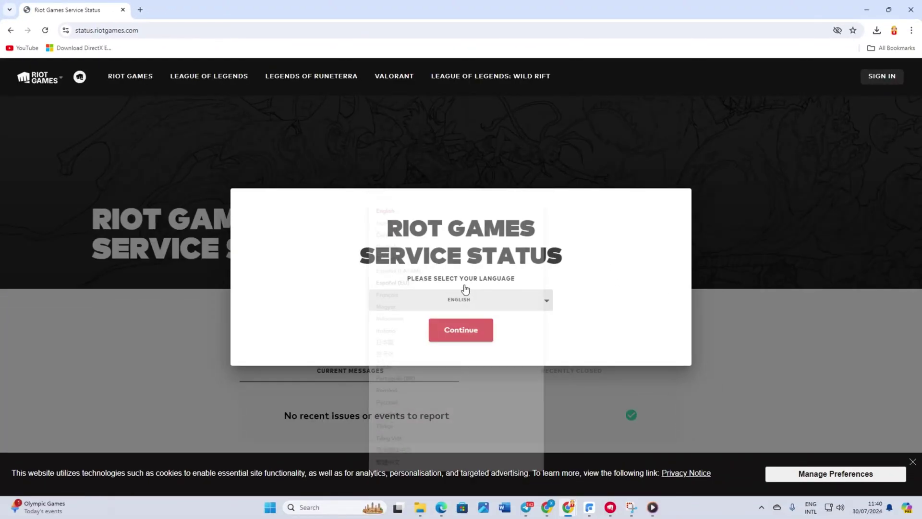
{"action": "left_click", "coordinate": [449, 329]}
{"action": "scroll", "coordinate": [432, 305], "scroll_direction": "down", "scroll_amount": 5}
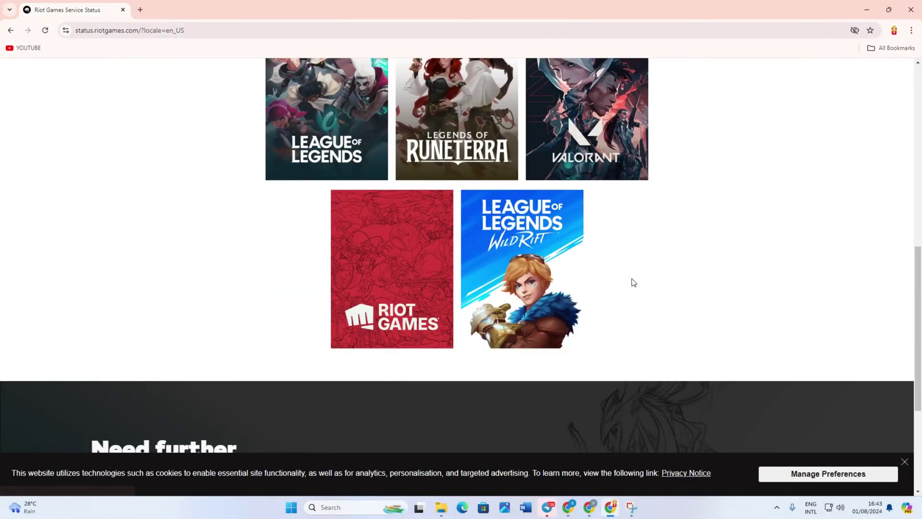
Open VALORANT's status for the Asia Pacific region in English and scroll to the current messages.
{"action": "scroll", "coordinate": [634, 282], "scroll_direction": "up", "scroll_amount": 3}
{"action": "left_click", "coordinate": [606, 265]}
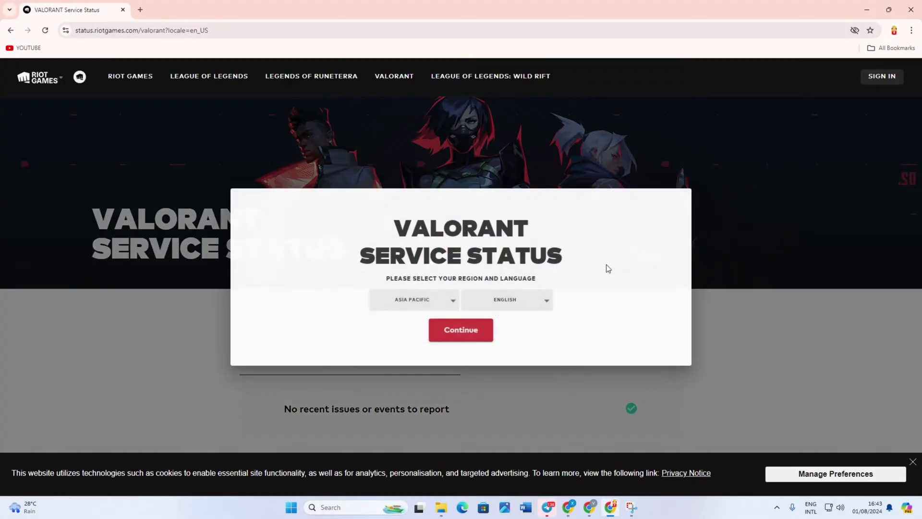
{"action": "left_click", "coordinate": [450, 301]}
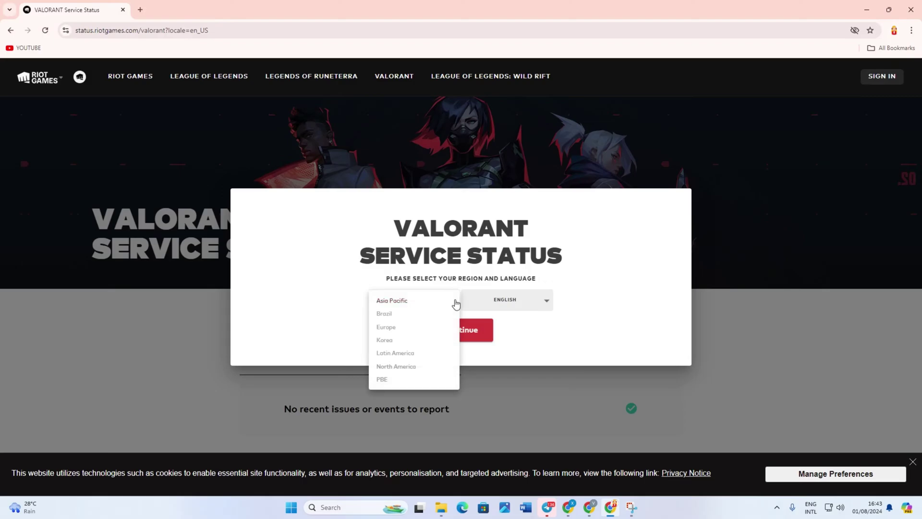
{"action": "left_click", "coordinate": [398, 301]}
{"action": "left_click", "coordinate": [537, 299]}
{"action": "left_click", "coordinate": [496, 269]}
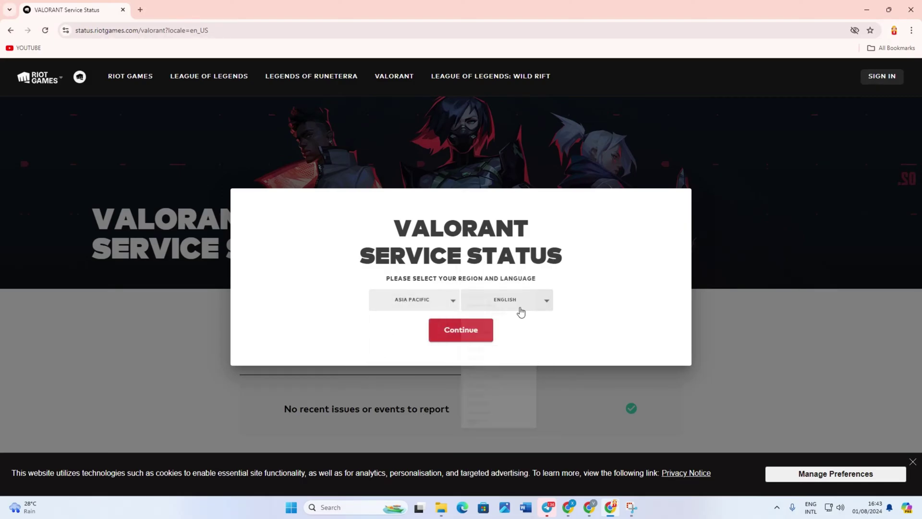
{"action": "left_click", "coordinate": [474, 332]}
{"action": "scroll", "coordinate": [473, 336], "scroll_direction": "down", "scroll_amount": 5}
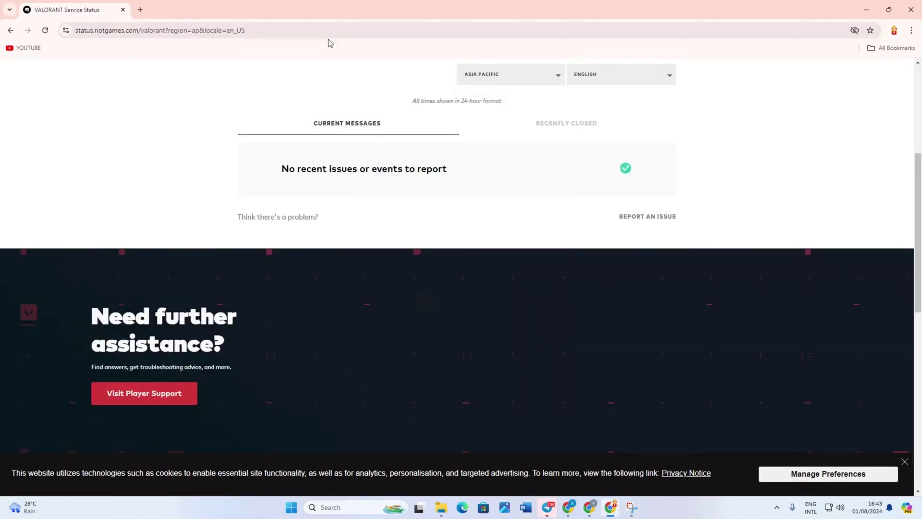
{"action": "left_click", "coordinate": [424, 31]}
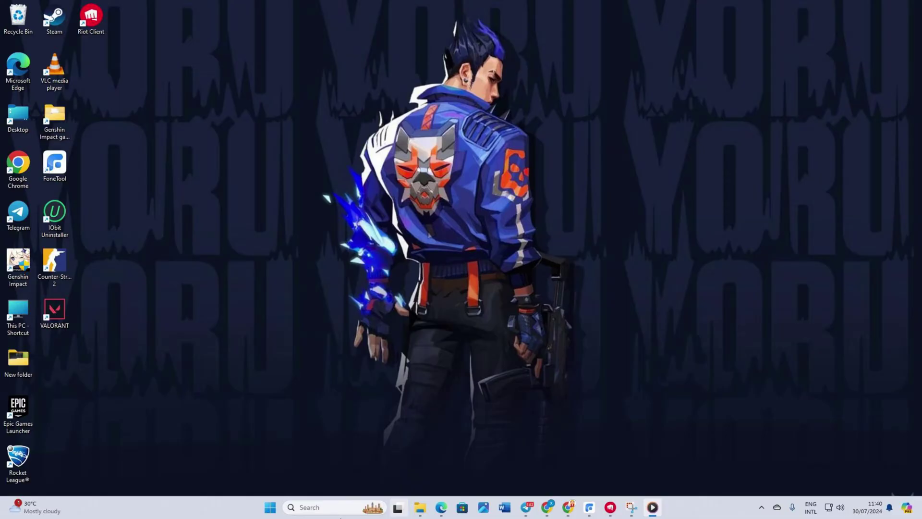
Search Windows for 'fire' and open Firewall & network protection in Windows Security.
{"action": "left_click", "coordinate": [335, 505]}
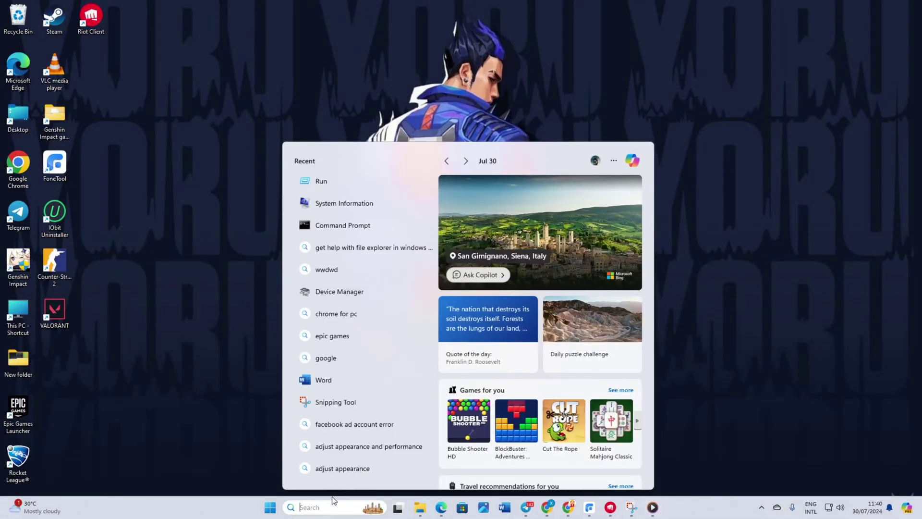
{"action": "type", "text": "fire"}
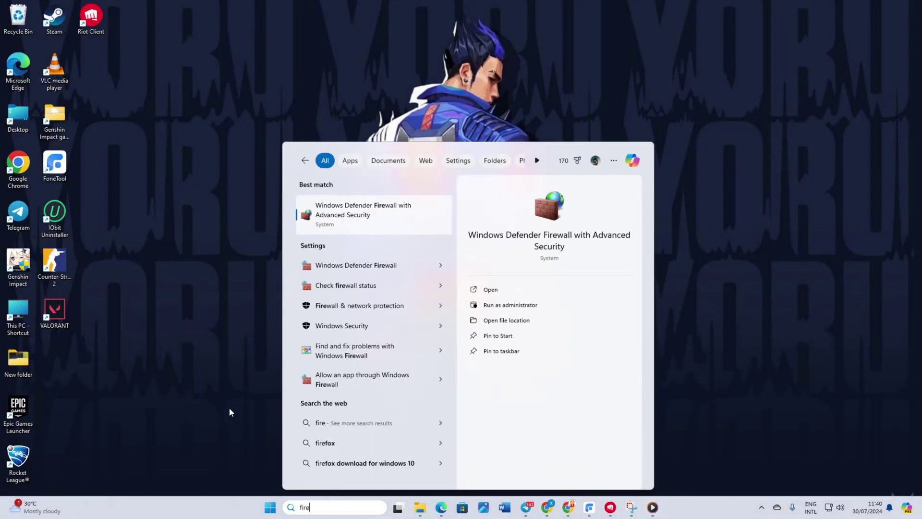
{"action": "left_click", "coordinate": [363, 307]}
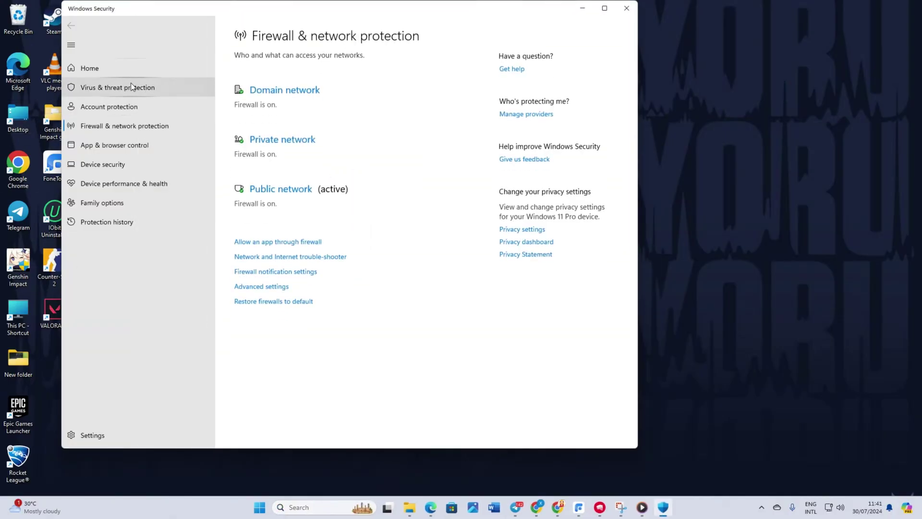
Unlock the firewall's allowed apps list and start adding another app by browsing for it.
{"action": "left_click", "coordinate": [295, 242]}
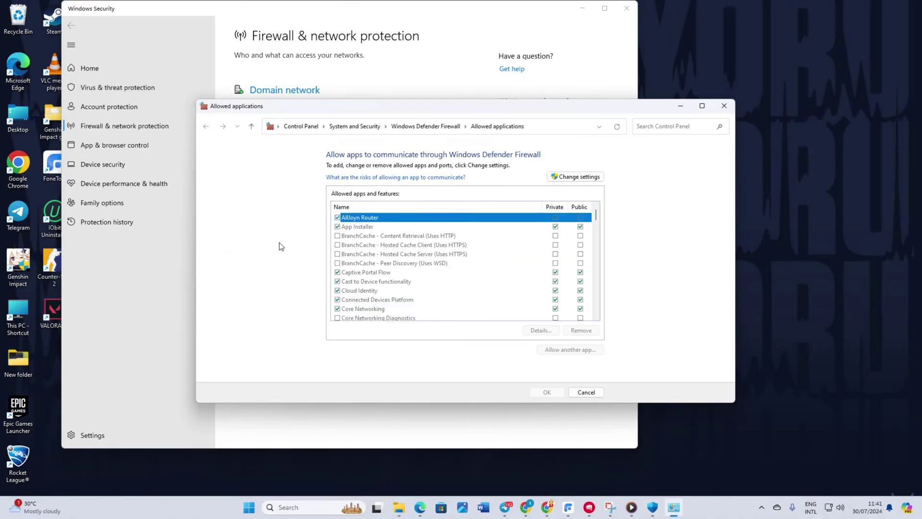
{"action": "left_click", "coordinate": [579, 176]}
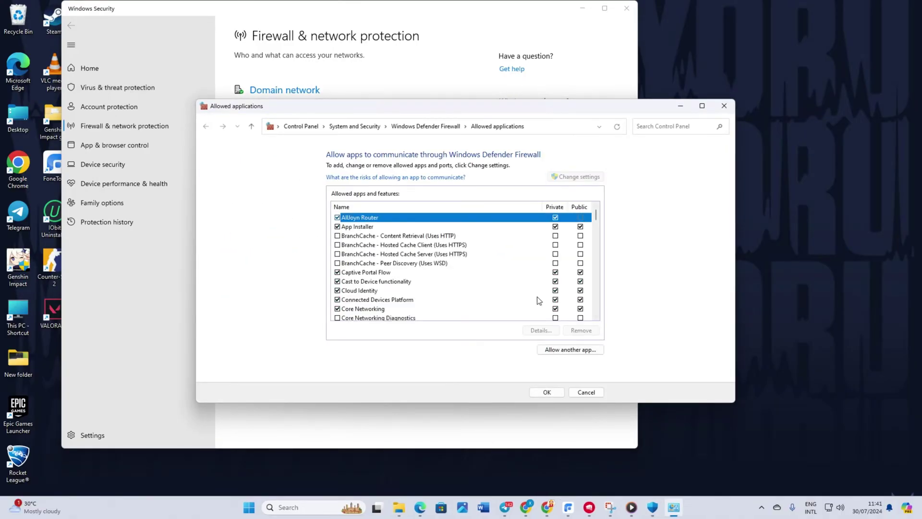
{"action": "left_click", "coordinate": [574, 352]}
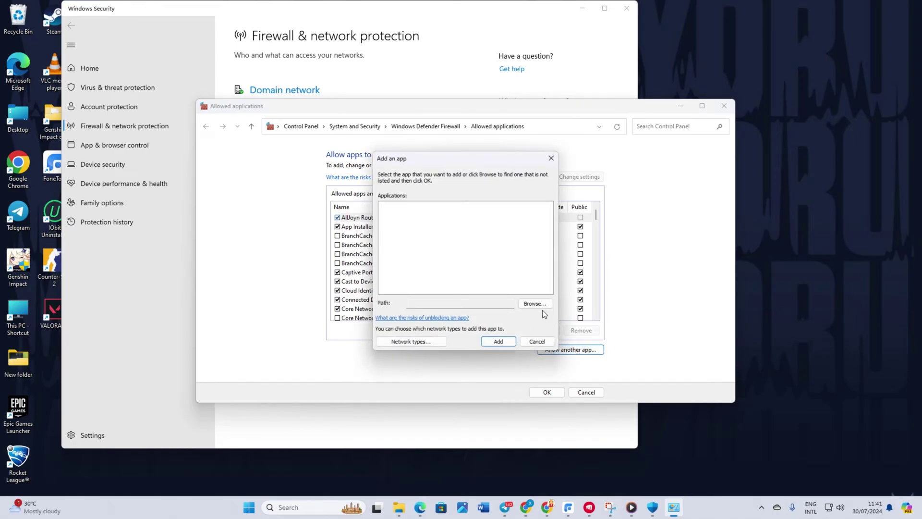
{"action": "left_click", "coordinate": [528, 303]}
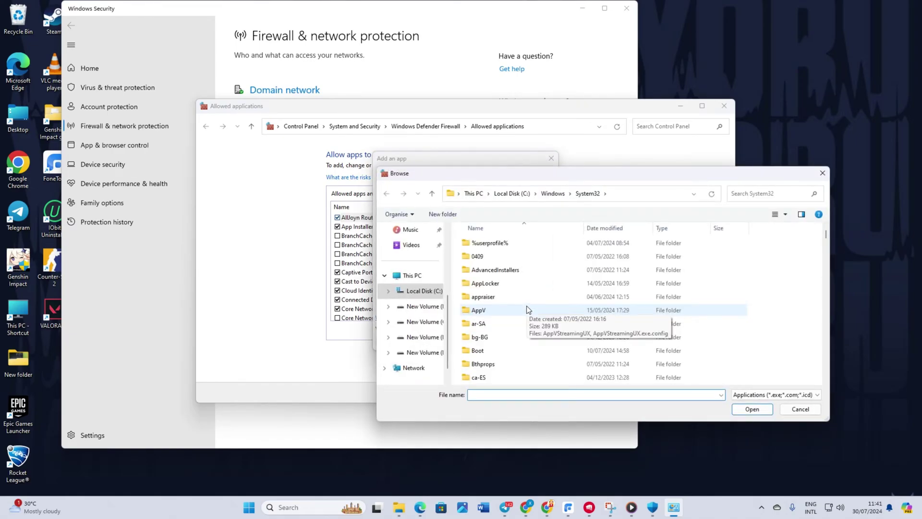
Browse to C:\Riot Games\VALORANT\live\ShooterGame\Binaries\Win64 and select VALORANT-Win64-Shipping.
{"action": "left_click", "coordinate": [420, 291]}
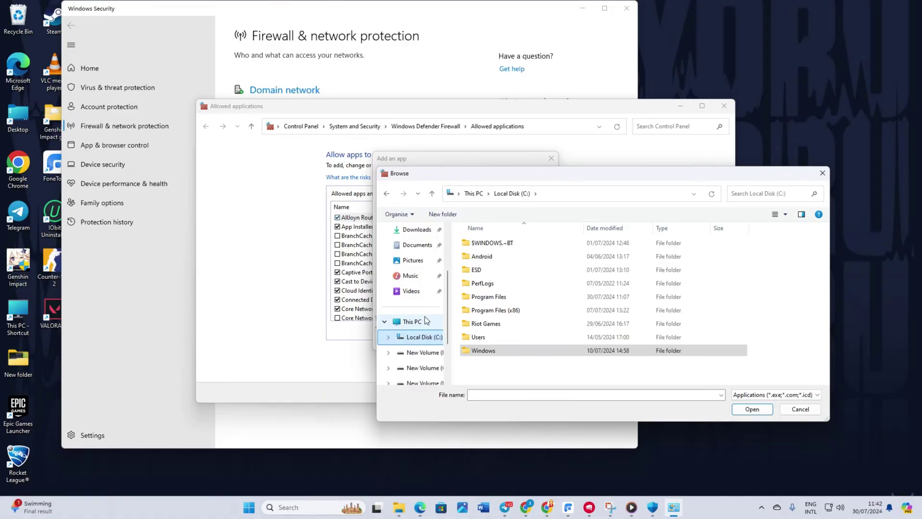
{"action": "double_click", "coordinate": [491, 324]}
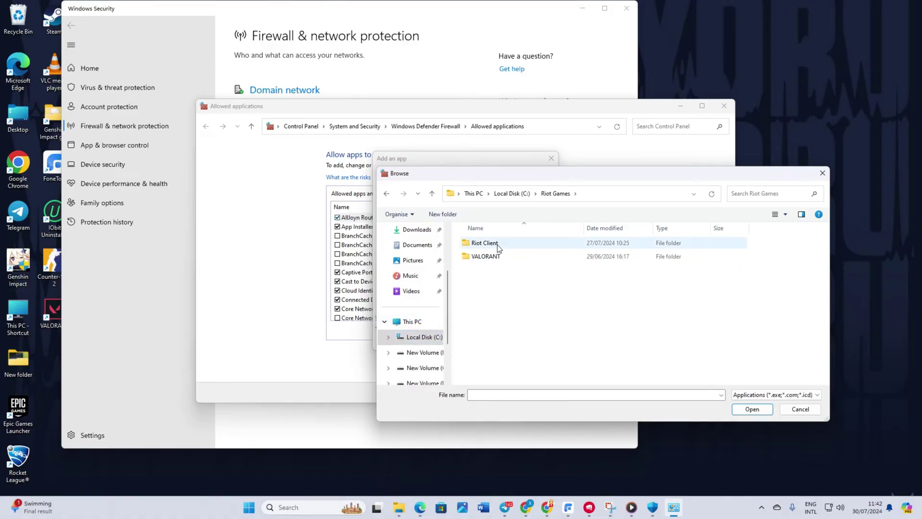
{"action": "double_click", "coordinate": [489, 257]}
{"action": "double_click", "coordinate": [467, 243]}
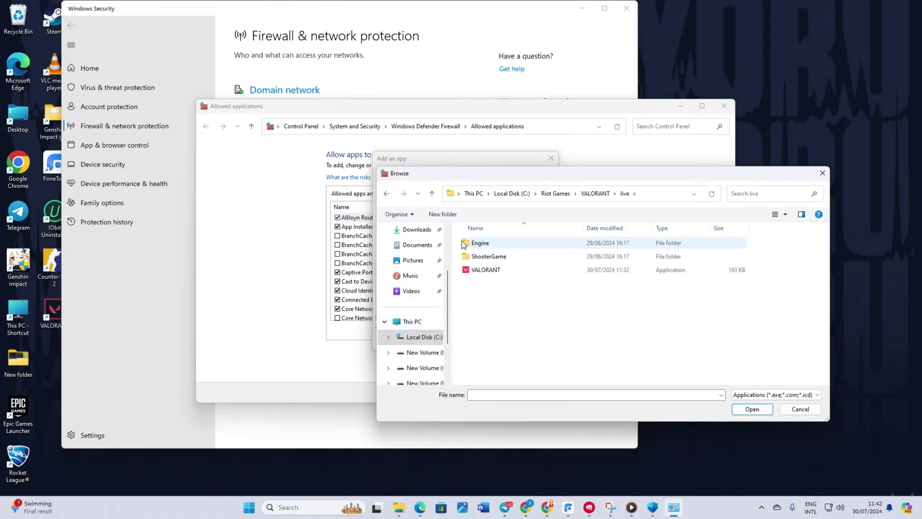
{"action": "double_click", "coordinate": [491, 256]}
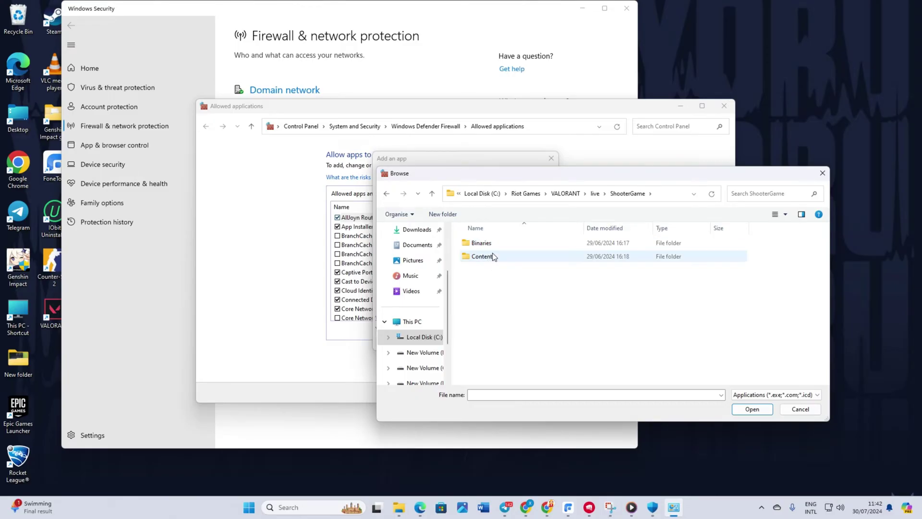
{"action": "double_click", "coordinate": [492, 245]}
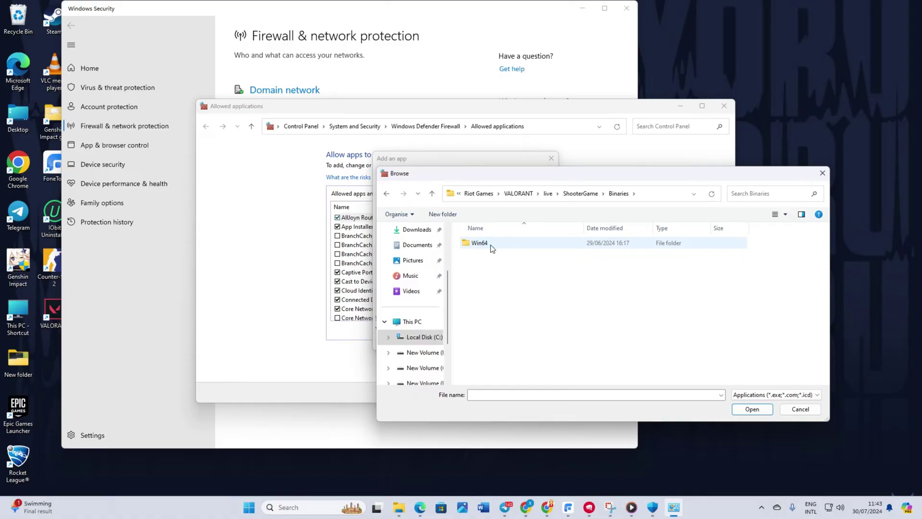
{"action": "double_click", "coordinate": [490, 244]}
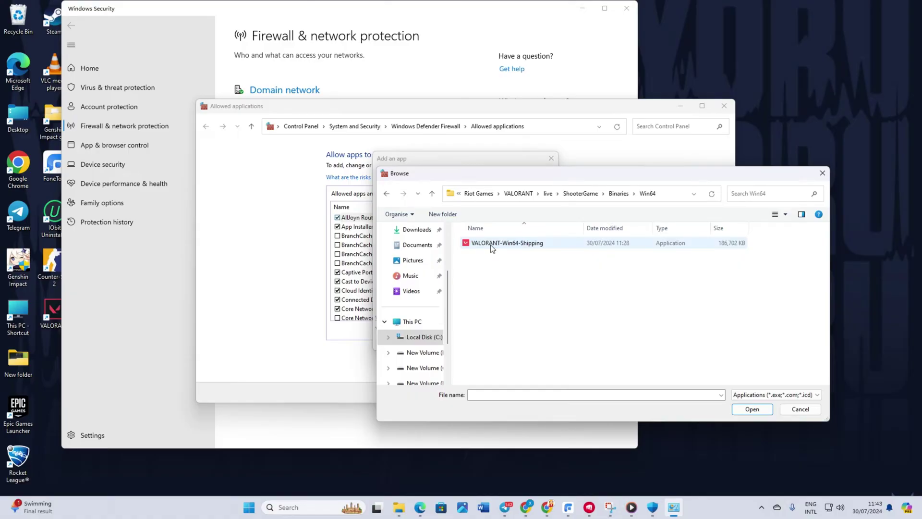
{"action": "left_click", "coordinate": [491, 244]}
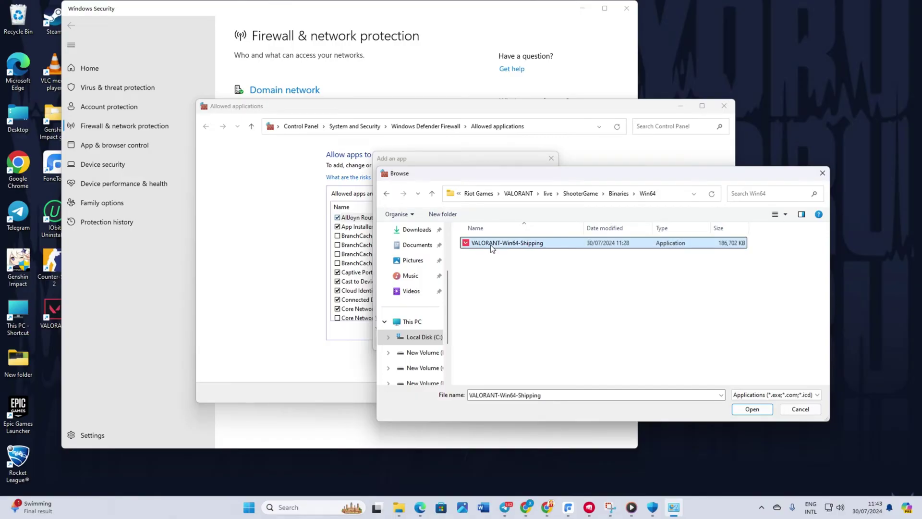
Add VALORANT-Win64-Shipping, tick its Private box, save with OK, and close Windows Security.
{"action": "left_click", "coordinate": [751, 409]}
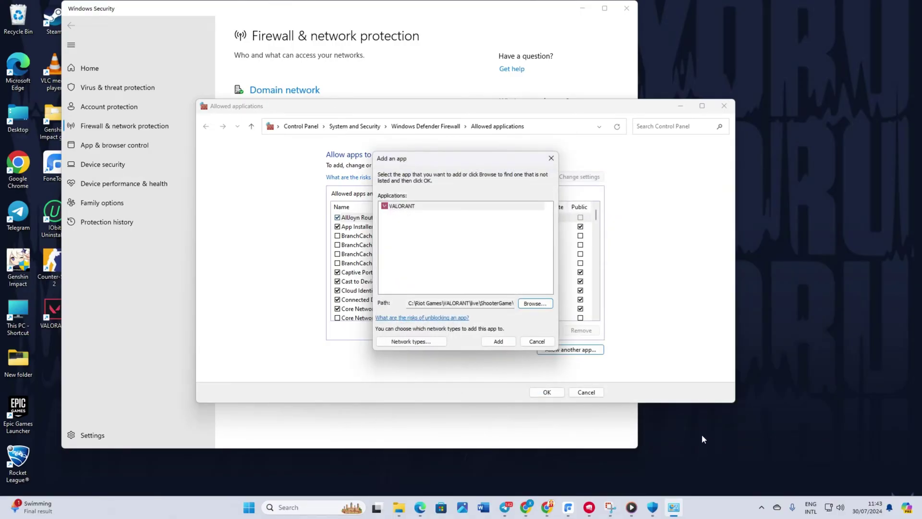
{"action": "left_click", "coordinate": [498, 342]}
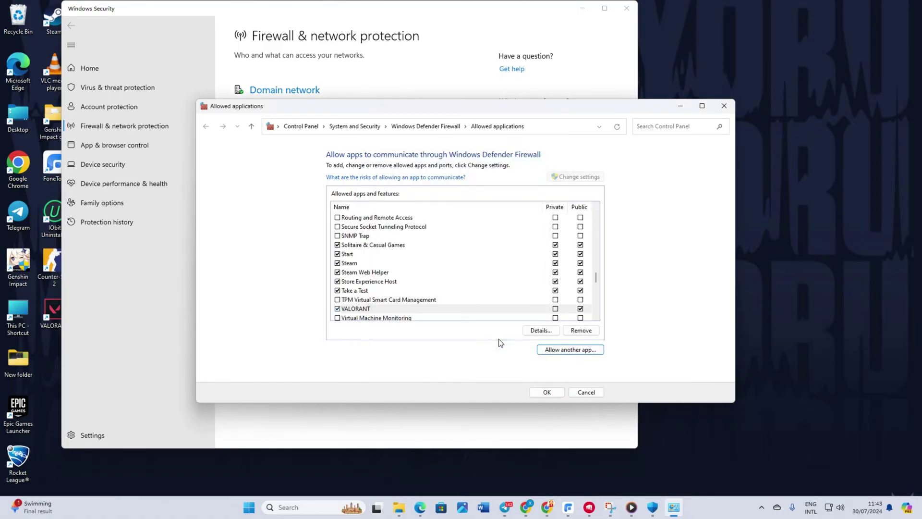
{"action": "scroll", "coordinate": [340, 295], "scroll_direction": "down", "scroll_amount": 1}
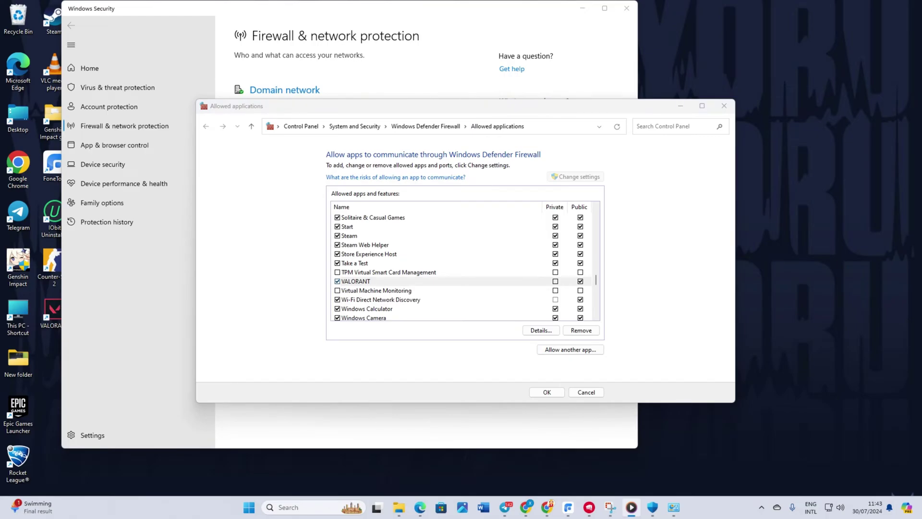
{"action": "left_click", "coordinate": [556, 282]}
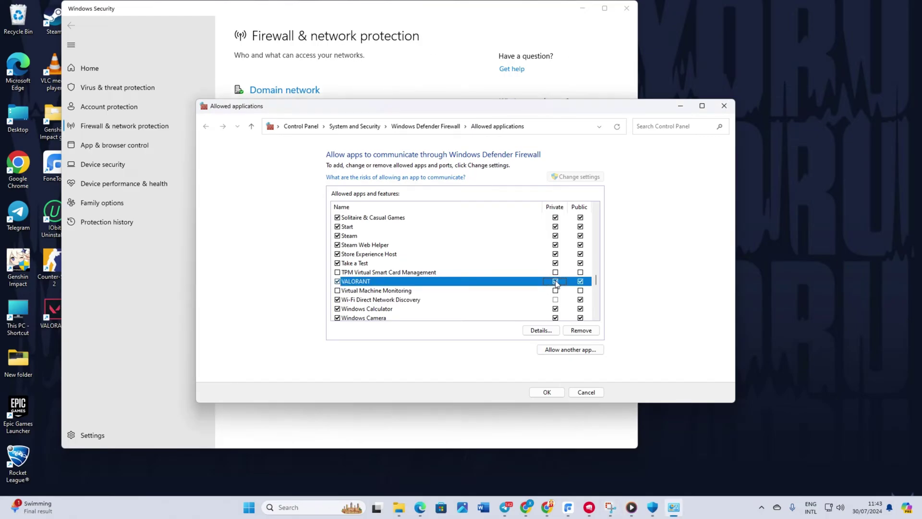
{"action": "left_click", "coordinate": [550, 391]}
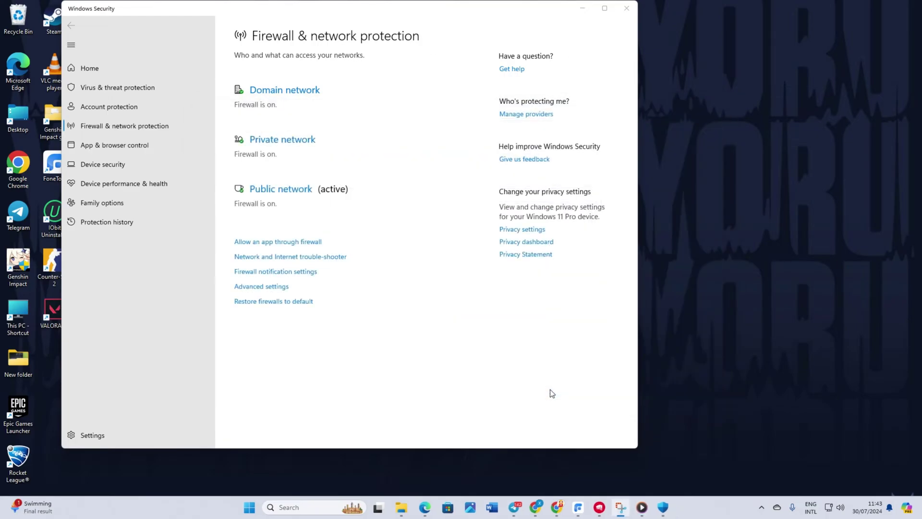
{"action": "left_click", "coordinate": [626, 8]}
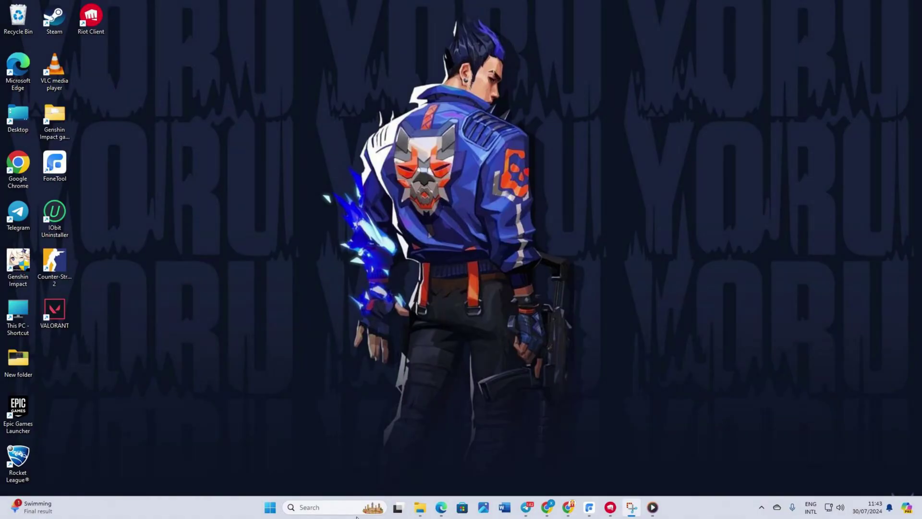
Run Repair from VALORANT's settings in Riot Client and dismiss the up-to-date notice.
{"action": "left_click", "coordinate": [610, 508]}
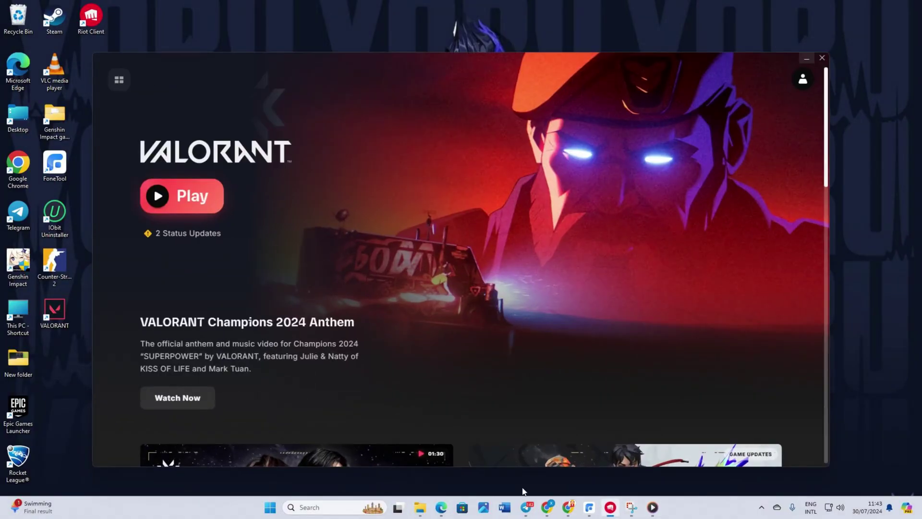
{"action": "left_click", "coordinate": [119, 79]}
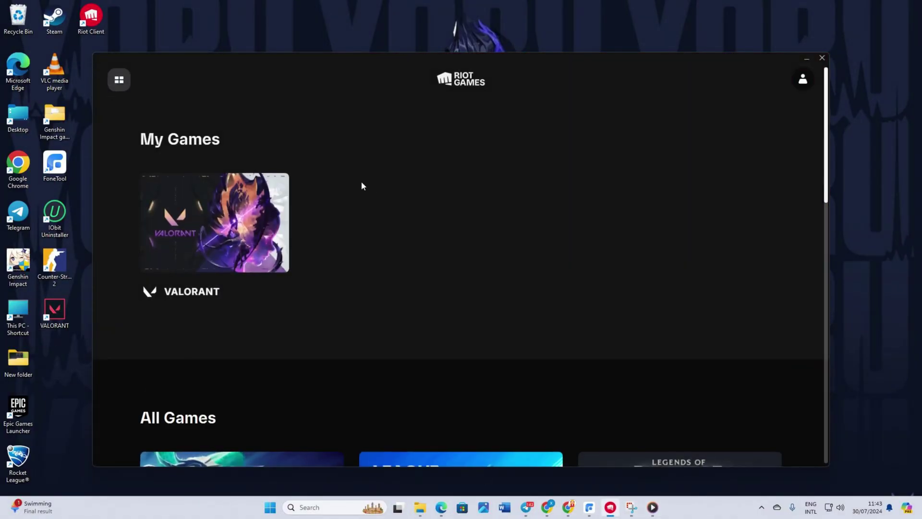
{"action": "left_click", "coordinate": [216, 231]}
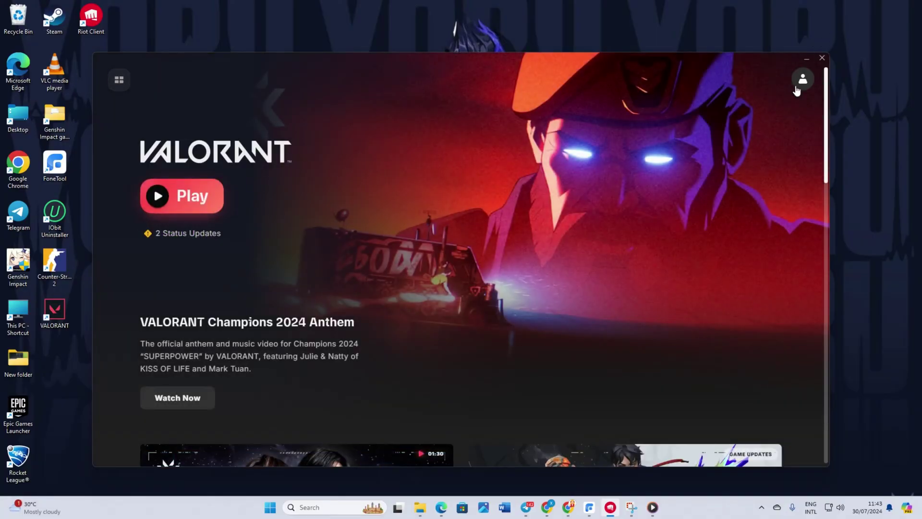
{"action": "left_click", "coordinate": [800, 81]}
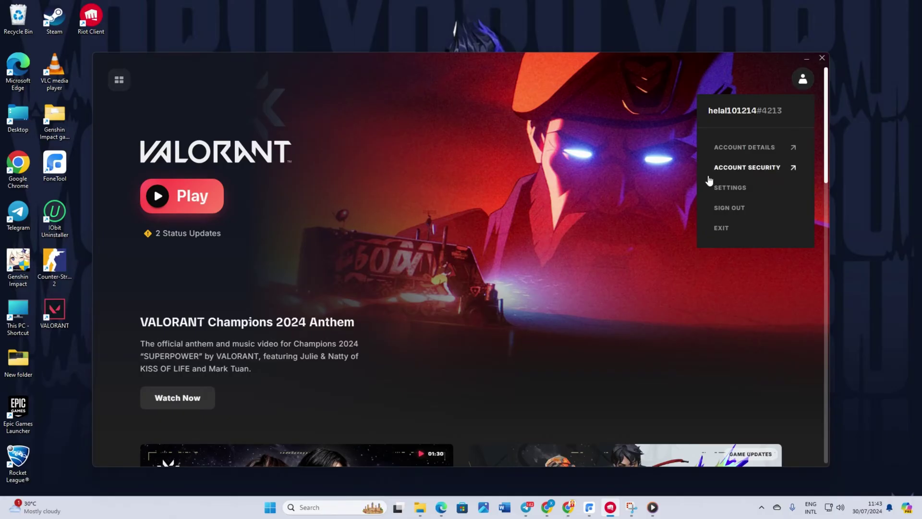
{"action": "left_click", "coordinate": [721, 187]}
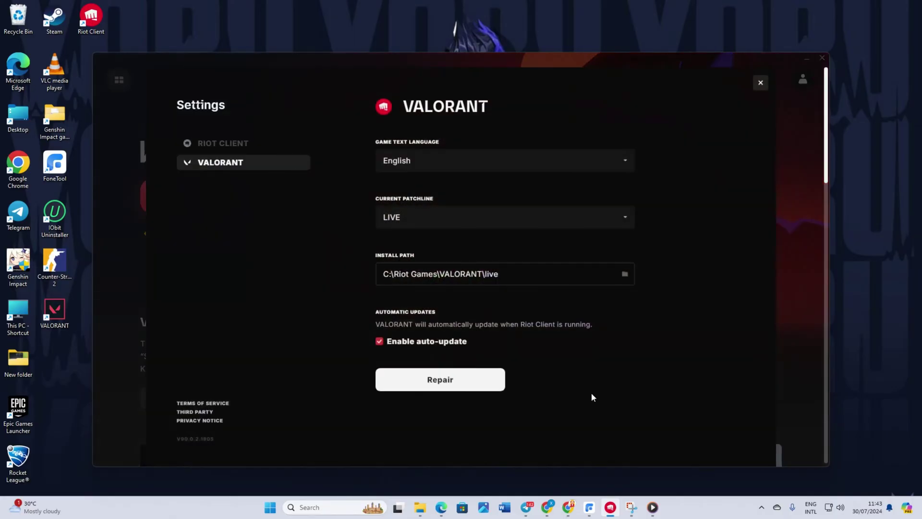
{"action": "left_click", "coordinate": [433, 376]}
{"action": "left_click", "coordinate": [463, 296]}
Close the VALORANT settings and Riot Client, then dismiss the Start menu's power options.
{"action": "left_click", "coordinate": [761, 82]}
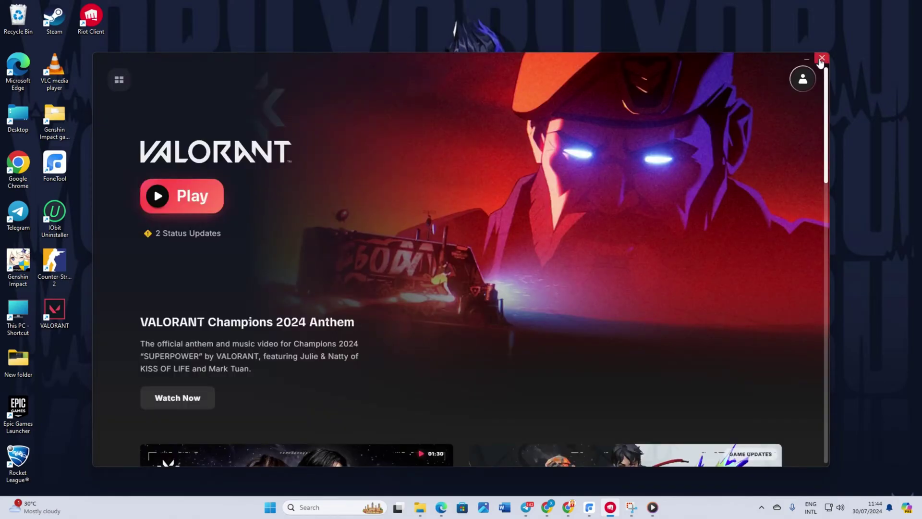
{"action": "left_click", "coordinate": [821, 59]}
{"action": "left_click", "coordinate": [281, 507]}
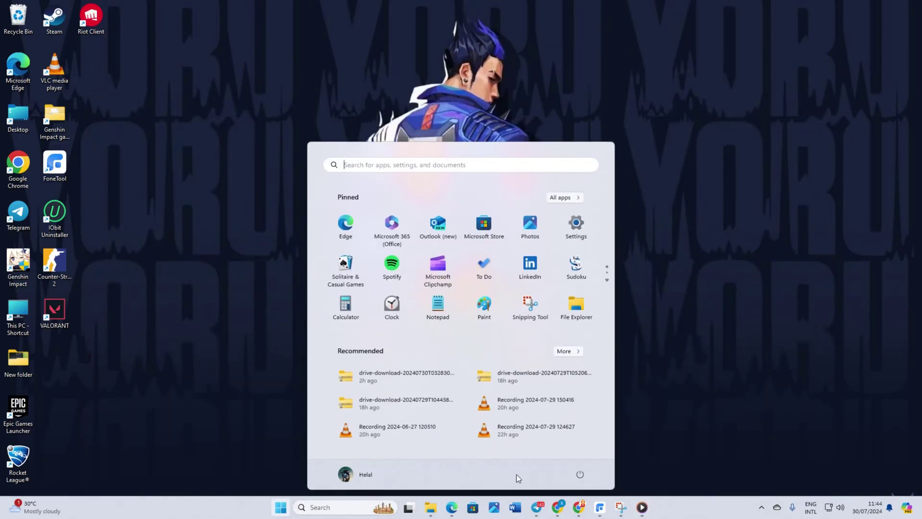
{"action": "left_click", "coordinate": [582, 475]}
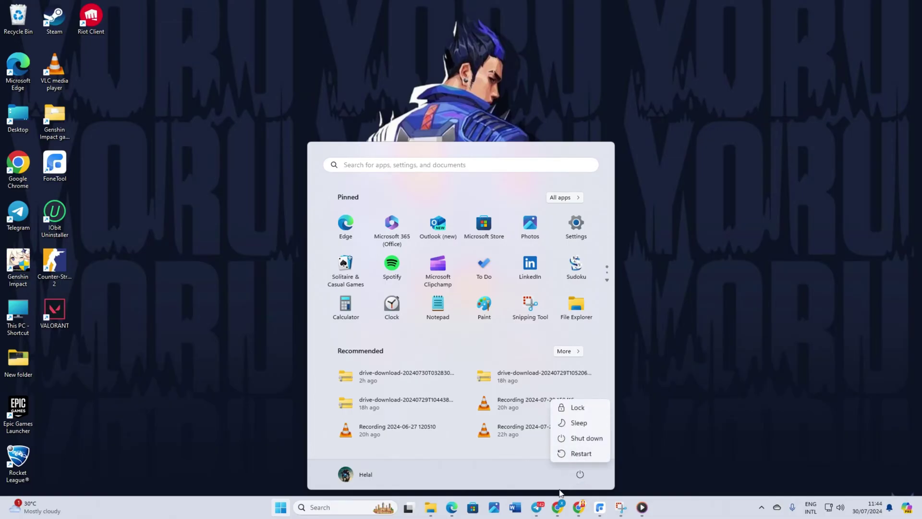
{"action": "left_click", "coordinate": [754, 408]}
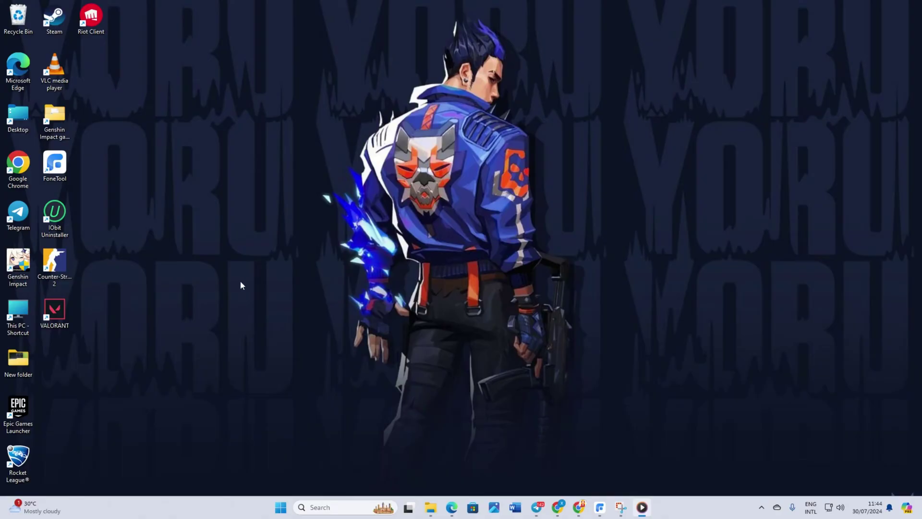
Launch the Riot Client desktop shortcut using Run as administrator.
{"action": "left_click", "coordinate": [762, 507]}
{"action": "right_click", "coordinate": [752, 478]}
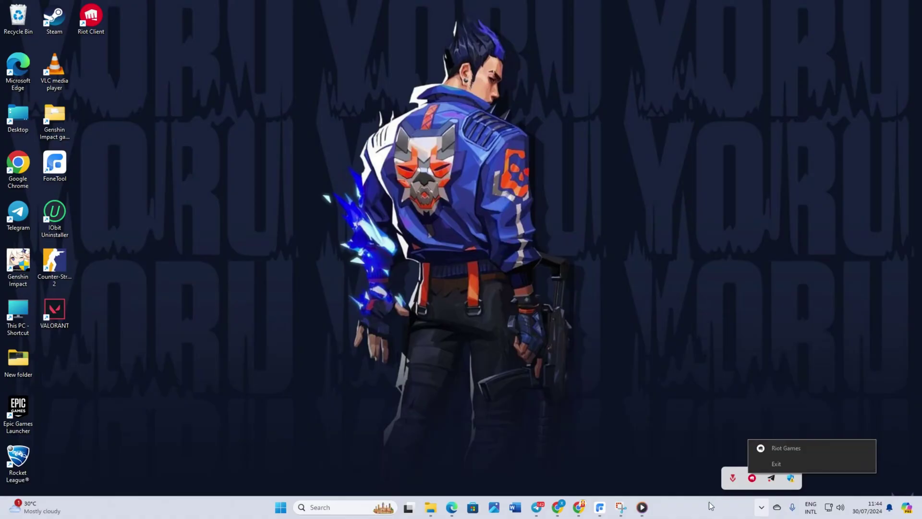
{"action": "right_click", "coordinate": [97, 16]}
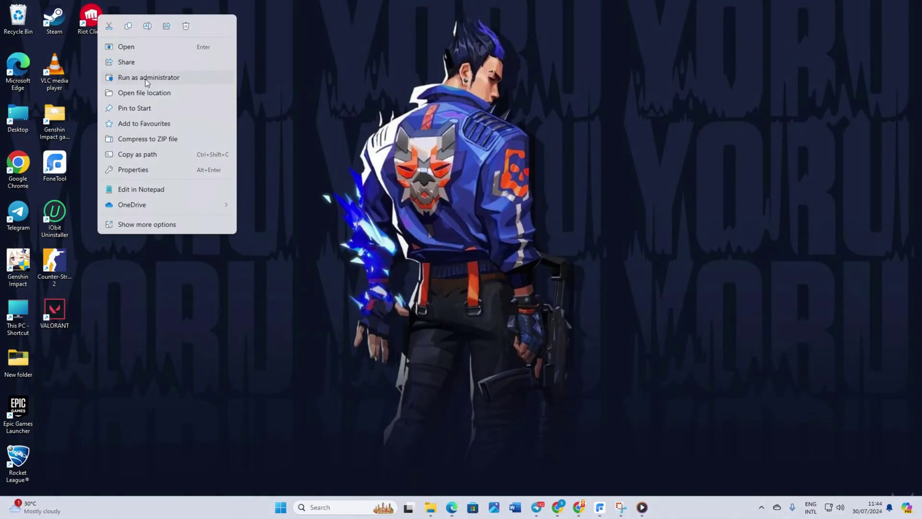
{"action": "left_click", "coordinate": [145, 78]}
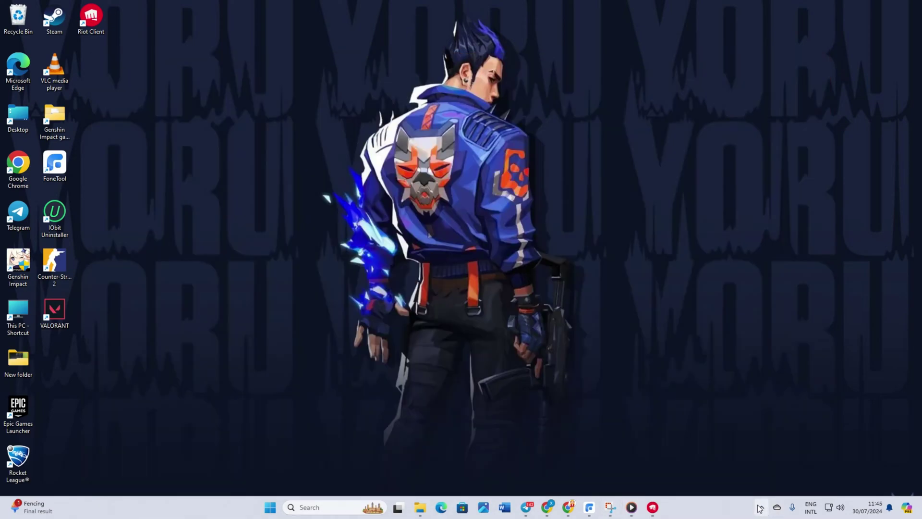
{"action": "left_click", "coordinate": [761, 508]}
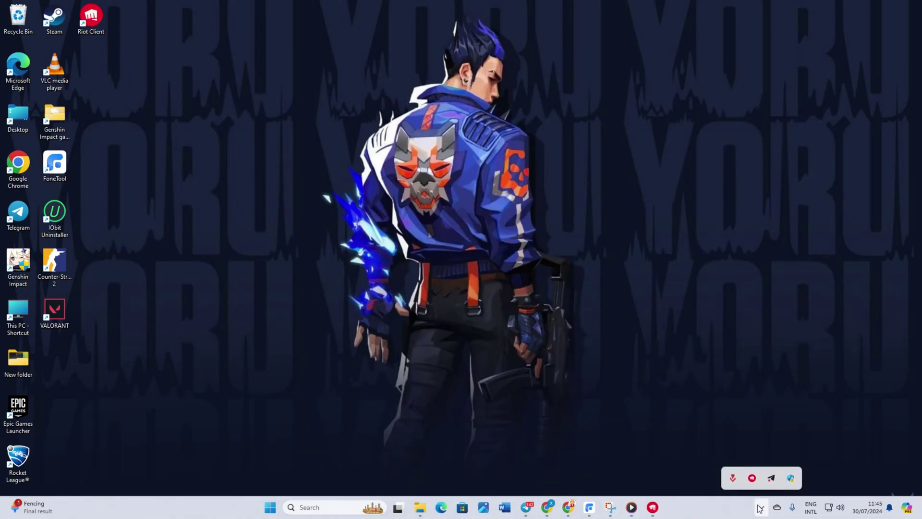
{"action": "right_click", "coordinate": [733, 478]}
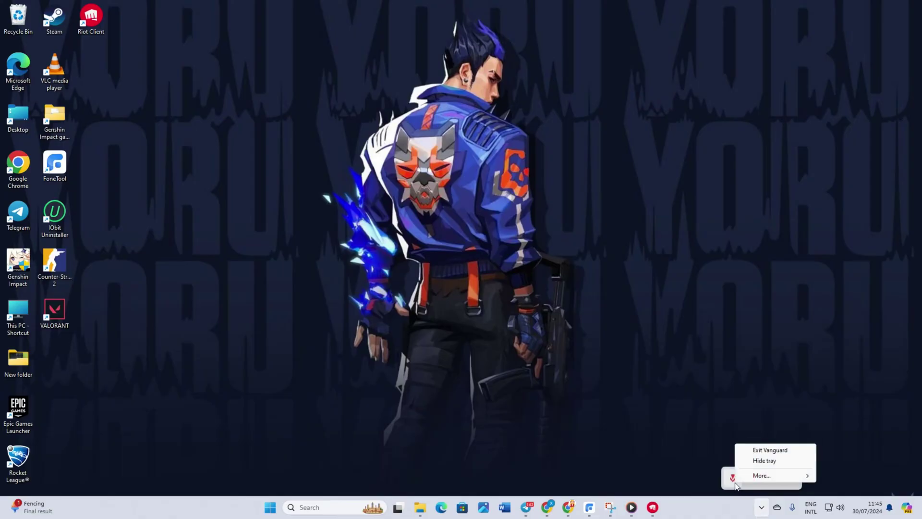
{"action": "left_click", "coordinate": [778, 449]}
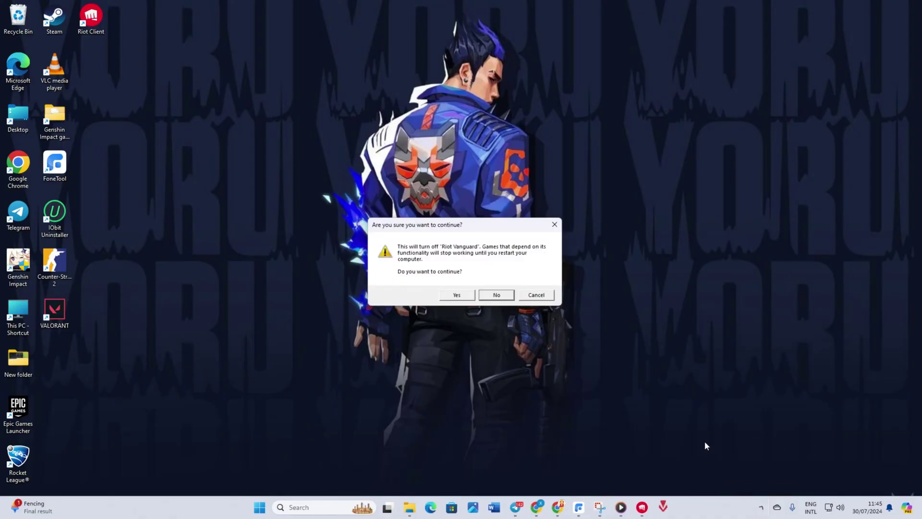
{"action": "left_click", "coordinate": [554, 224]}
Go to Settings > Apps > Installed apps and scroll through the app list.
{"action": "left_click", "coordinate": [269, 507]}
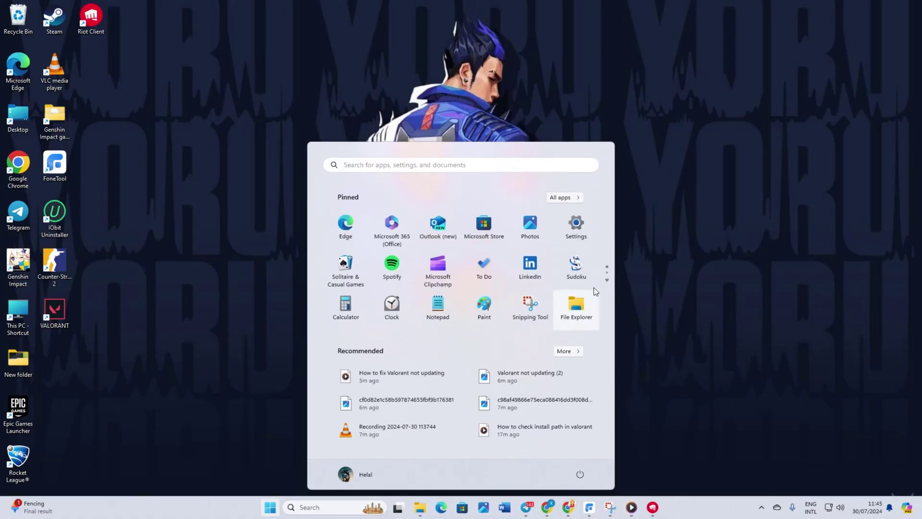
{"action": "left_click", "coordinate": [578, 236]}
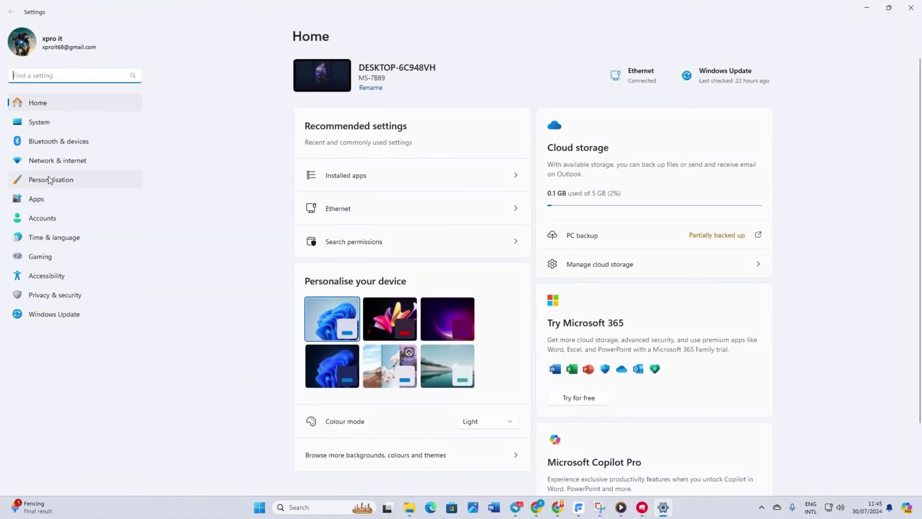
{"action": "left_click", "coordinate": [48, 200]}
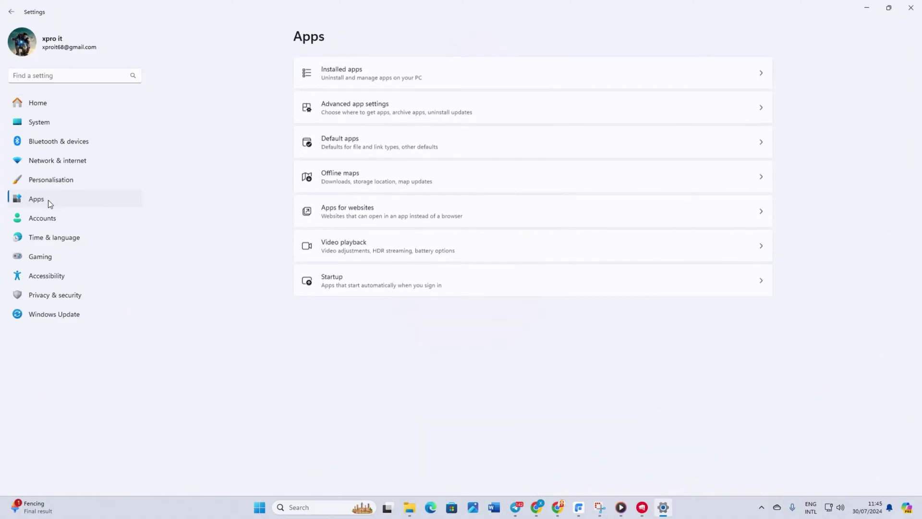
{"action": "left_click", "coordinate": [393, 69]}
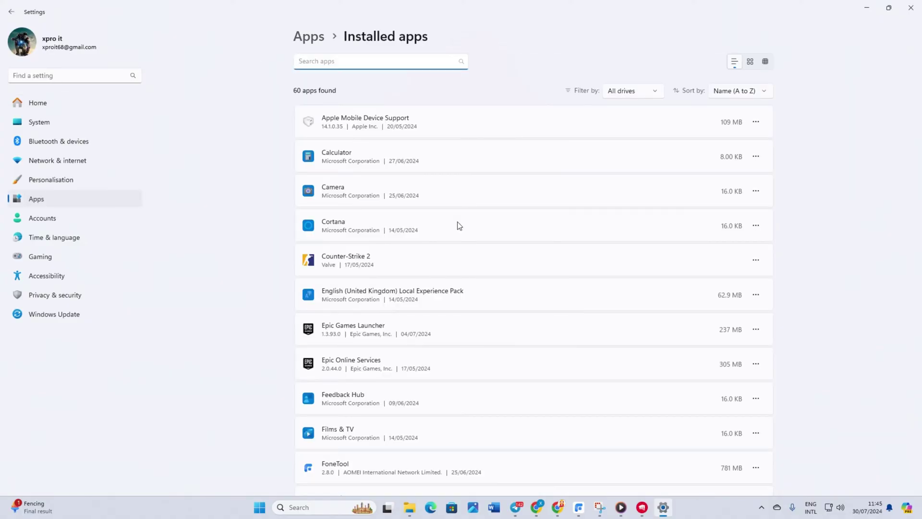
{"action": "scroll", "coordinate": [458, 225], "scroll_direction": "down", "scroll_amount": 20}
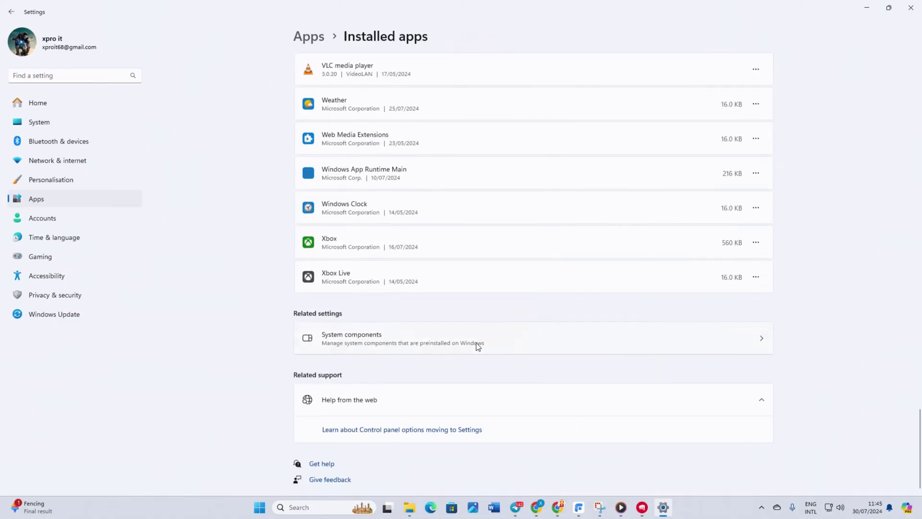
{"action": "scroll", "coordinate": [349, 255], "scroll_direction": "up", "scroll_amount": 3}
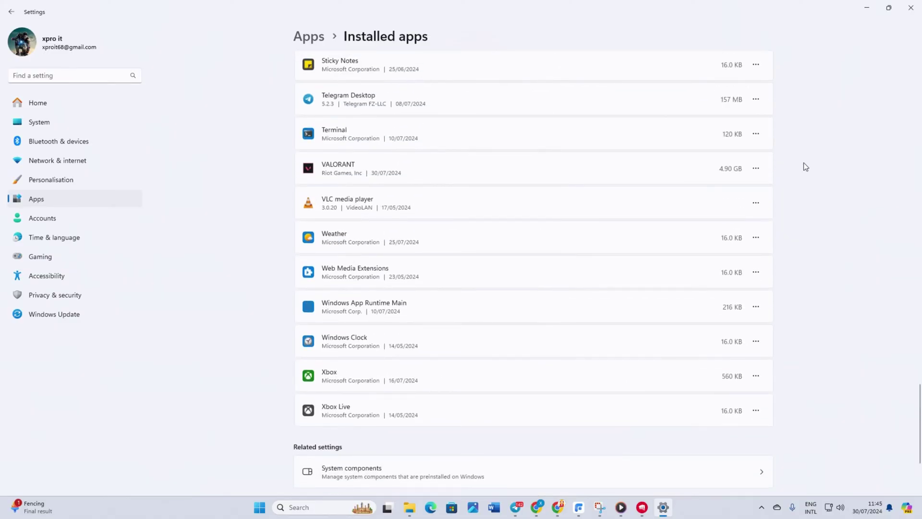
Choose Uninstall for VALORANT, confirm, and dismiss the Riot Client still-running error.
{"action": "left_click", "coordinate": [756, 168]}
{"action": "left_click", "coordinate": [682, 202]}
{"action": "left_click", "coordinate": [742, 223]}
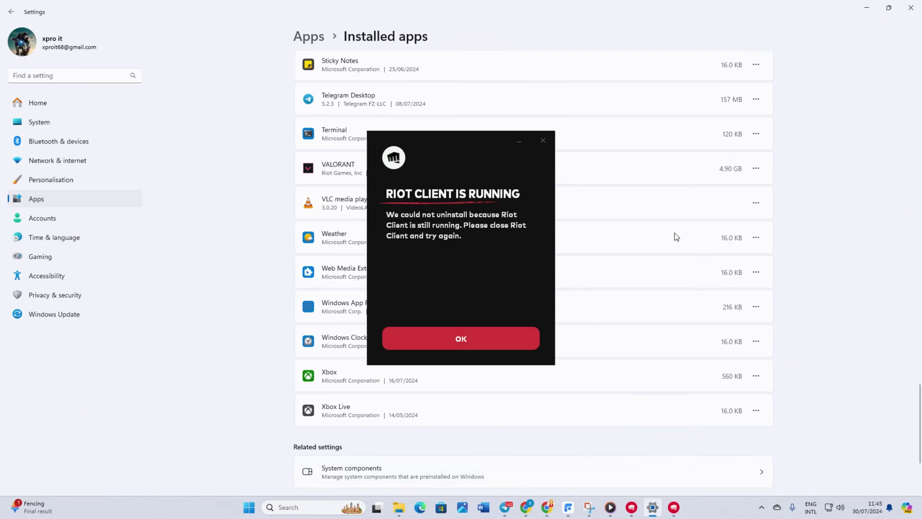
{"action": "left_click", "coordinate": [544, 141]}
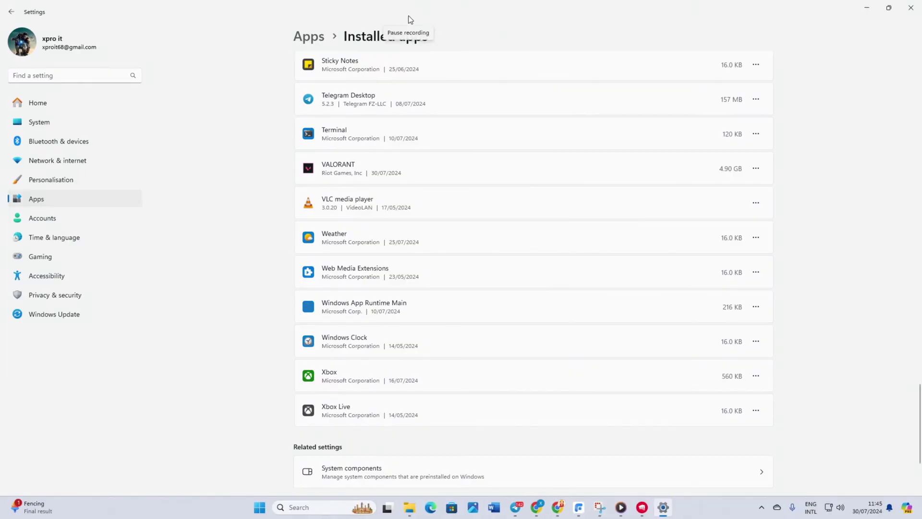